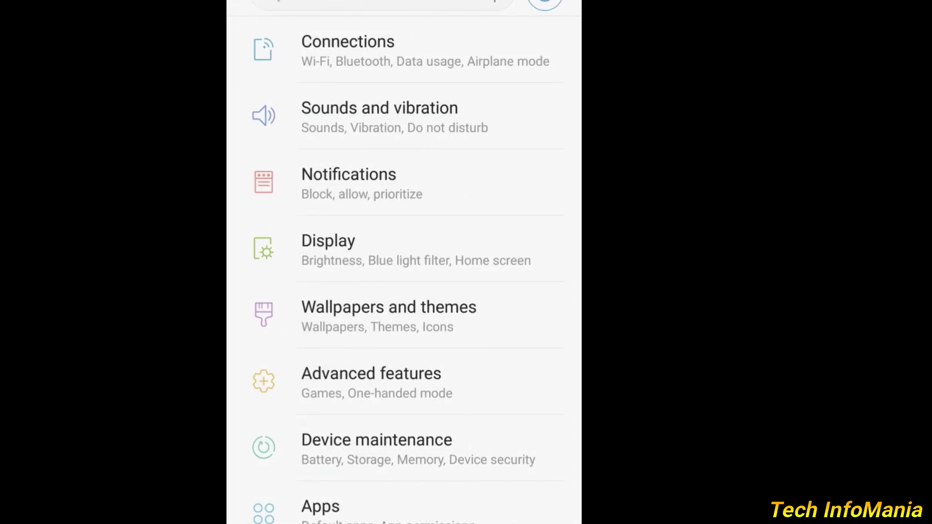
- Scroll through the phone's Settings from Connections down to Apps
{"action": "scroll", "coordinate": [405, 262], "scroll_direction": "down", "scroll_amount": 10}
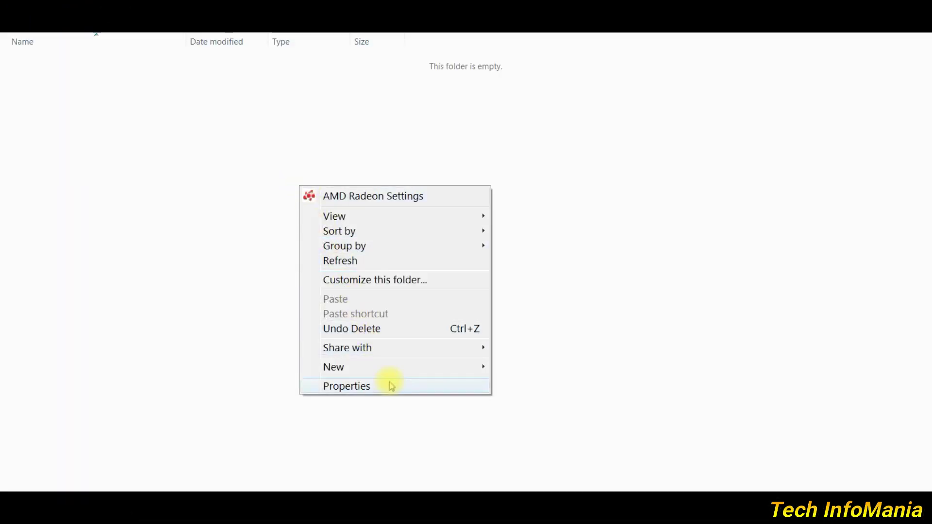
- Create a folder named 'New folder' in Explorer, then delete it
{"action": "mouse_move", "coordinate": [476, 370]}
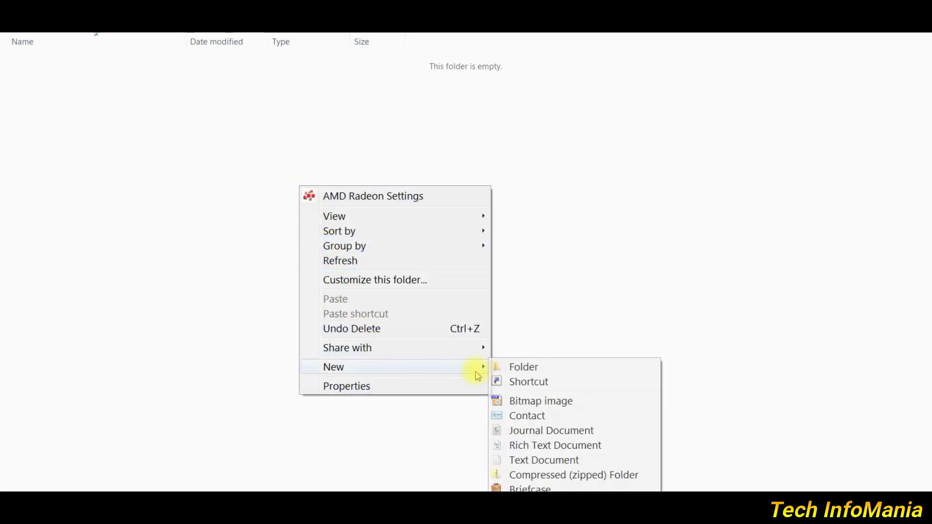
{"action": "left_click", "coordinate": [505, 367]}
{"action": "left_click", "coordinate": [156, 233]}
{"action": "left_click", "coordinate": [32, 62]}
{"action": "key", "text": "Delete"}
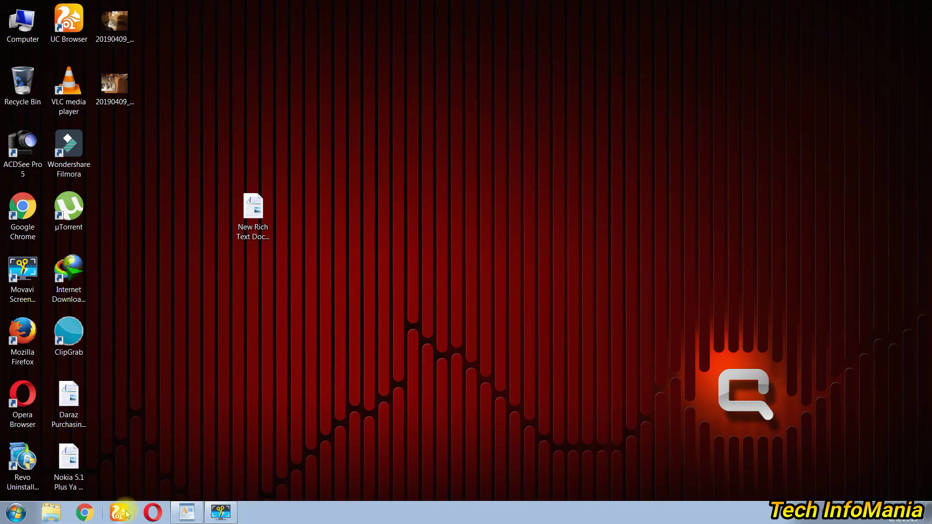
- Open the web browser and load sammobile.com
{"action": "left_click", "coordinate": [125, 513]}
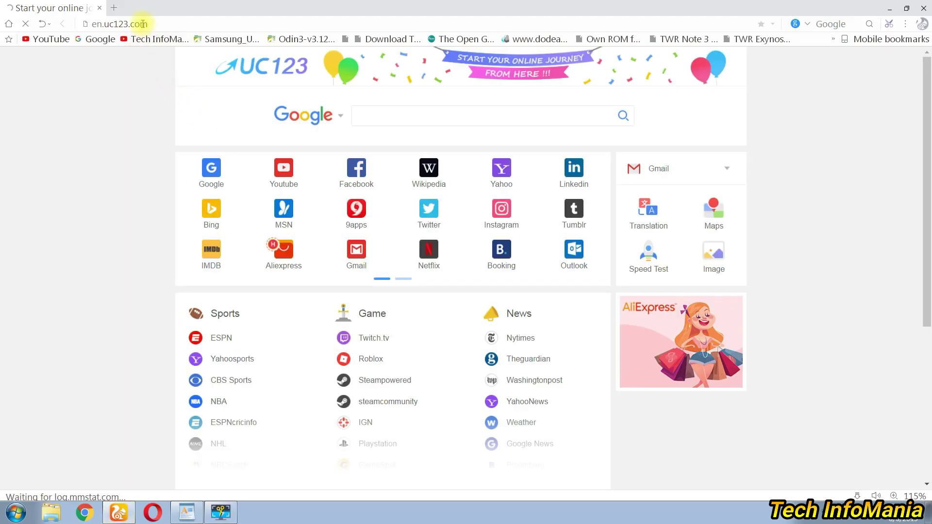
{"action": "type", "text": "sammo"}
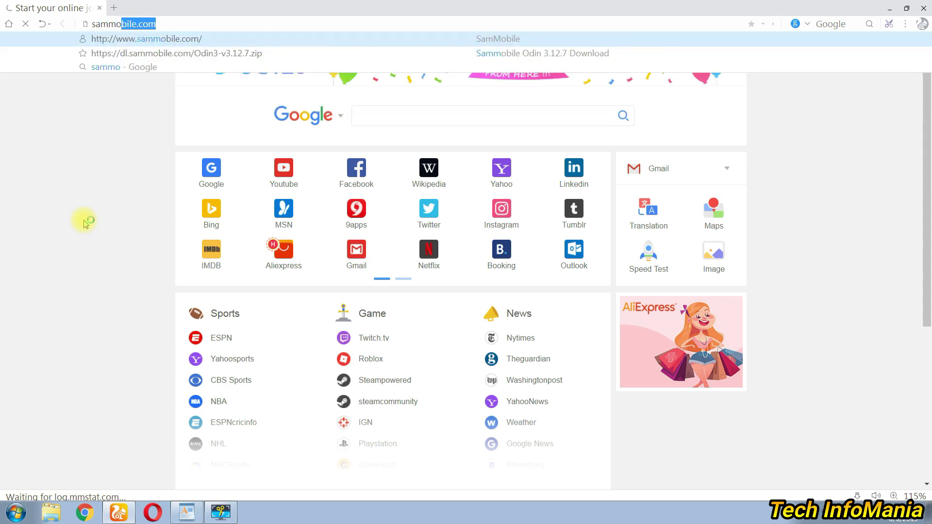
{"action": "type", "text": "bile"}
{"action": "key", "text": "Return"}
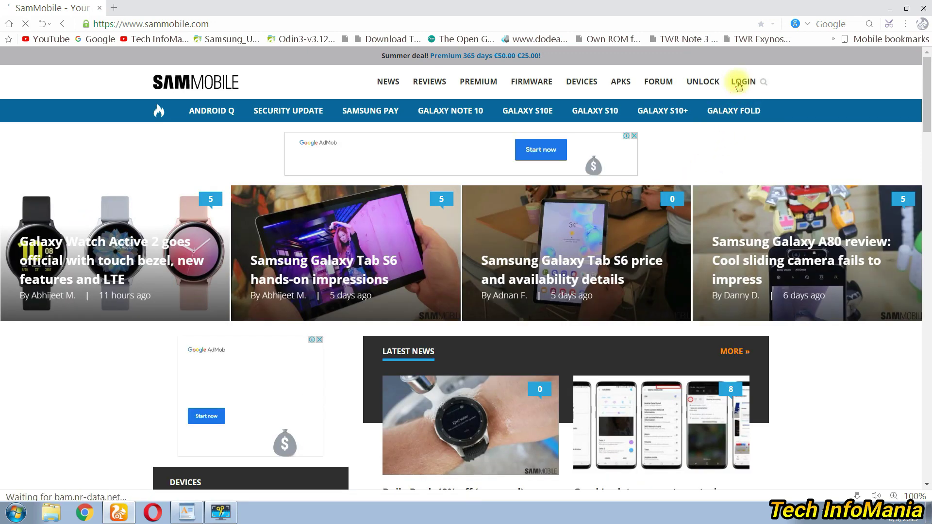
- Visit SamMobile's login and registration pages, then go to the FIRMWARE section
{"action": "left_click", "coordinate": [738, 82]}
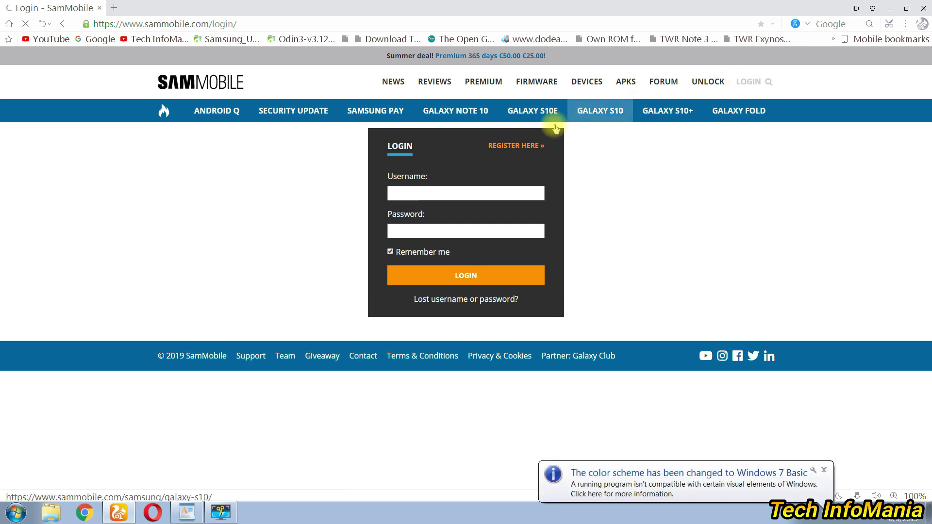
{"action": "left_click", "coordinate": [518, 147]}
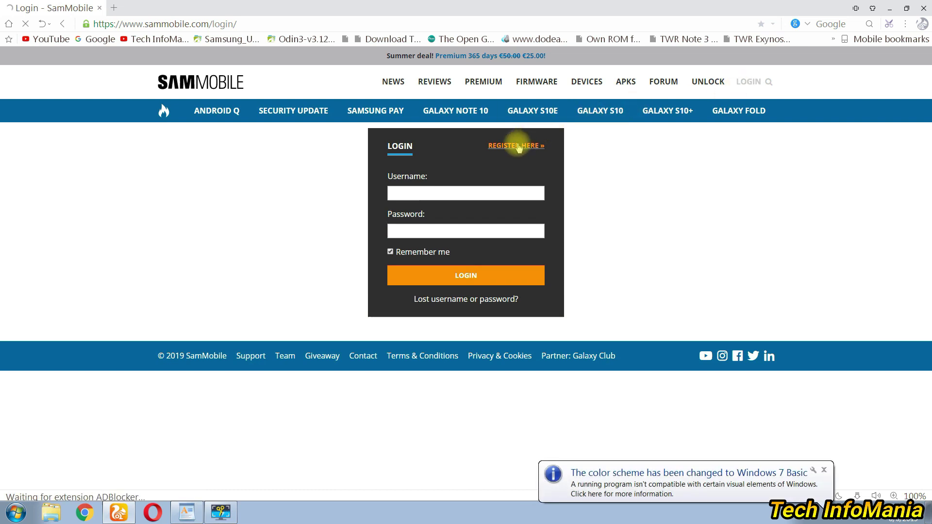
{"action": "left_click", "coordinate": [825, 470]}
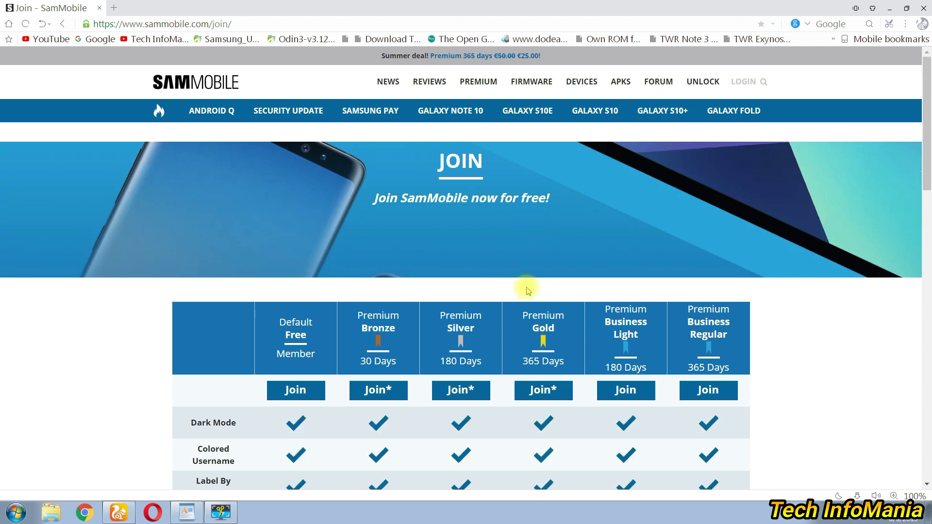
{"action": "left_click_drag", "start_coordinate": [928, 155], "coordinate": [295, 335]}
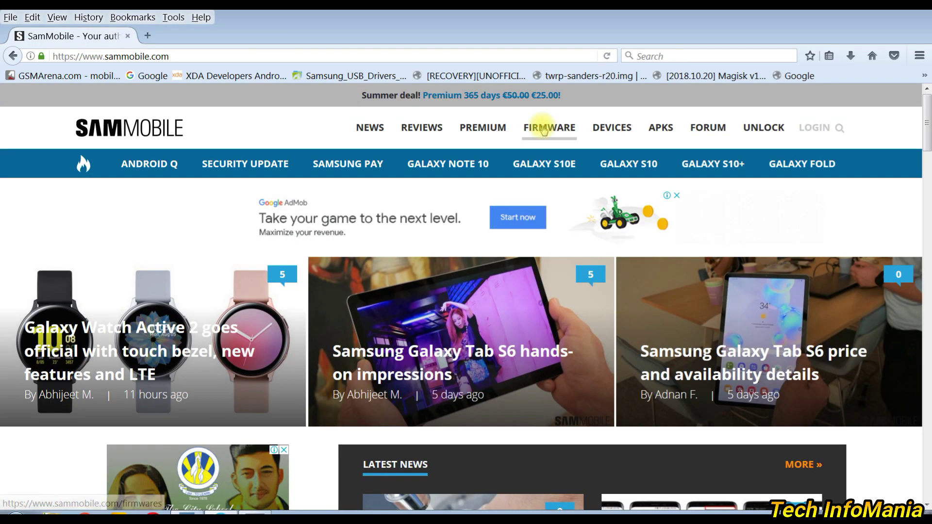
{"action": "left_click", "coordinate": [544, 130]}
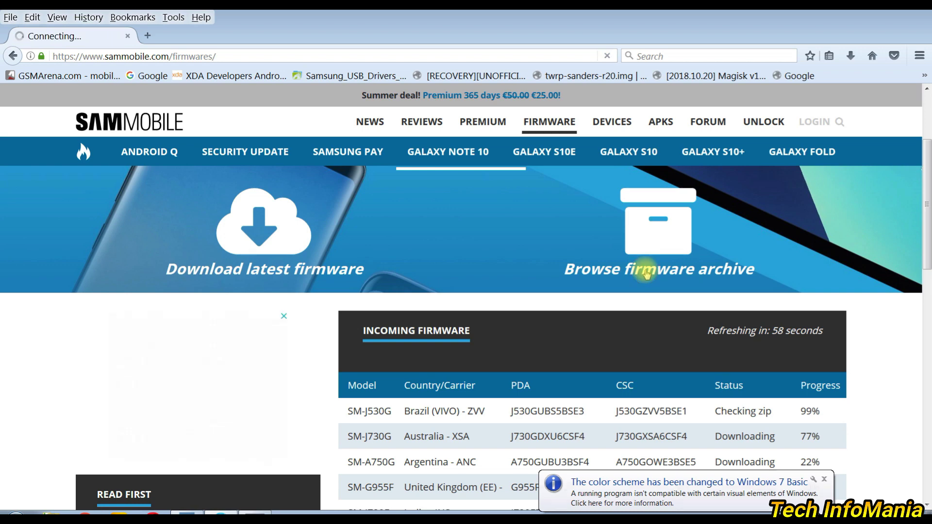
- Search the firmware archive for 930F and open the Galaxy S7 (SM-G930F) listing
{"action": "left_click", "coordinate": [646, 273]}
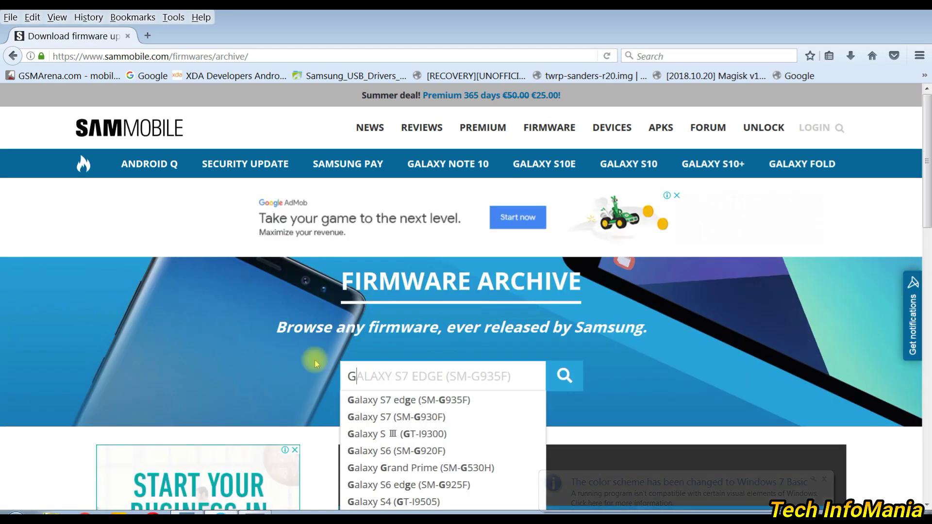
{"action": "type", "text": "930F"}
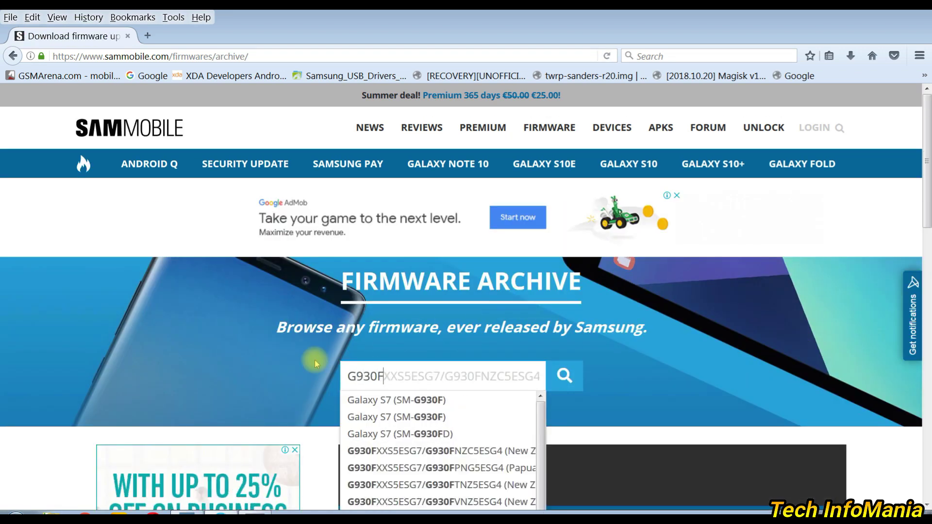
{"action": "left_click", "coordinate": [401, 400]}
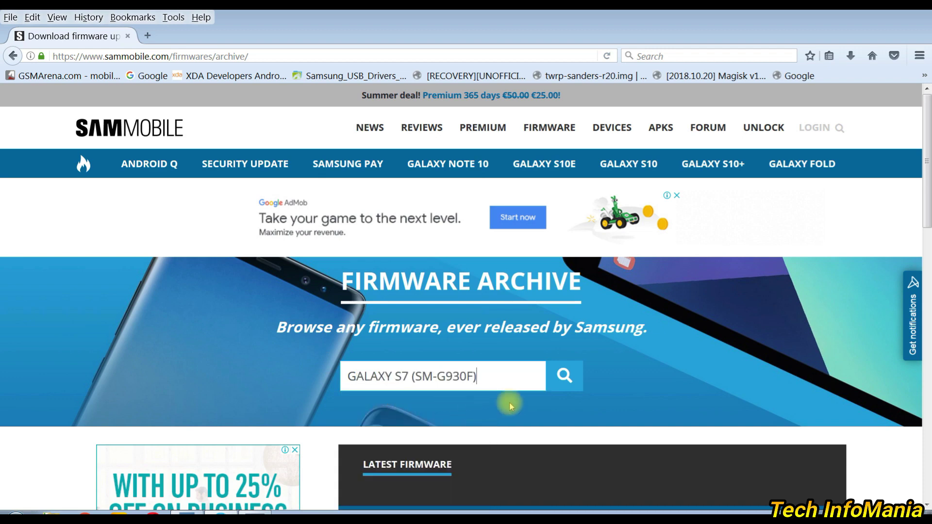
{"action": "left_click", "coordinate": [558, 382]}
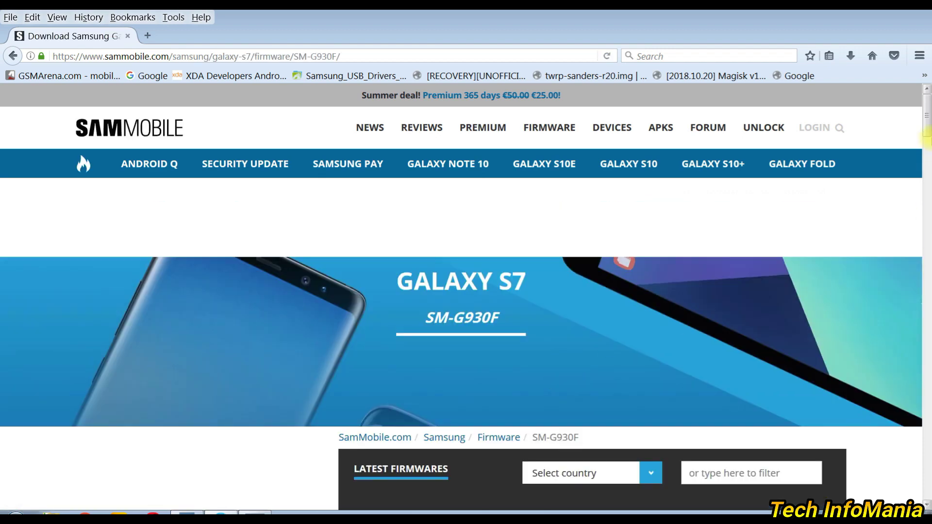
{"action": "left_click_drag", "start_coordinate": [926, 126], "coordinate": [927, 156]}
- Filter the SM-G930F firmware list to United Arab Emirates (XSG)
{"action": "left_click", "coordinate": [653, 202]}
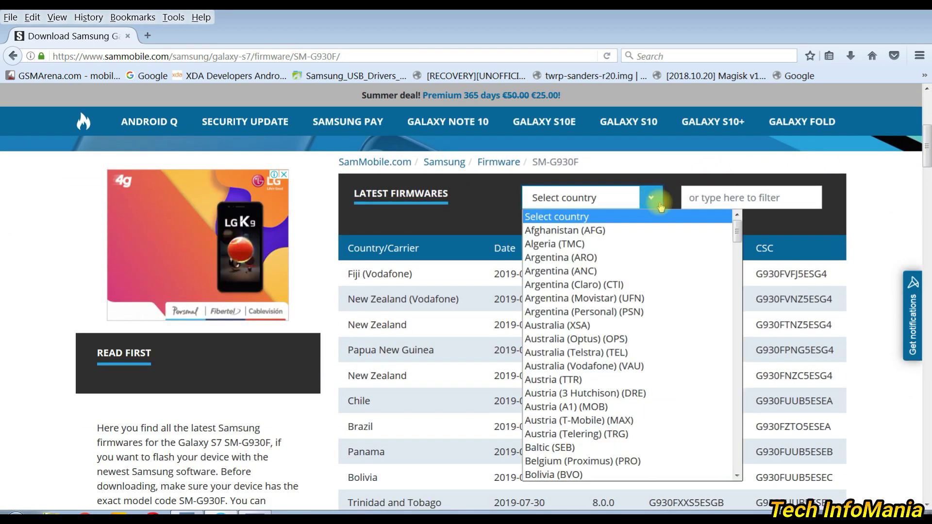
{"action": "left_click_drag", "start_coordinate": [738, 233], "coordinate": [746, 465]}
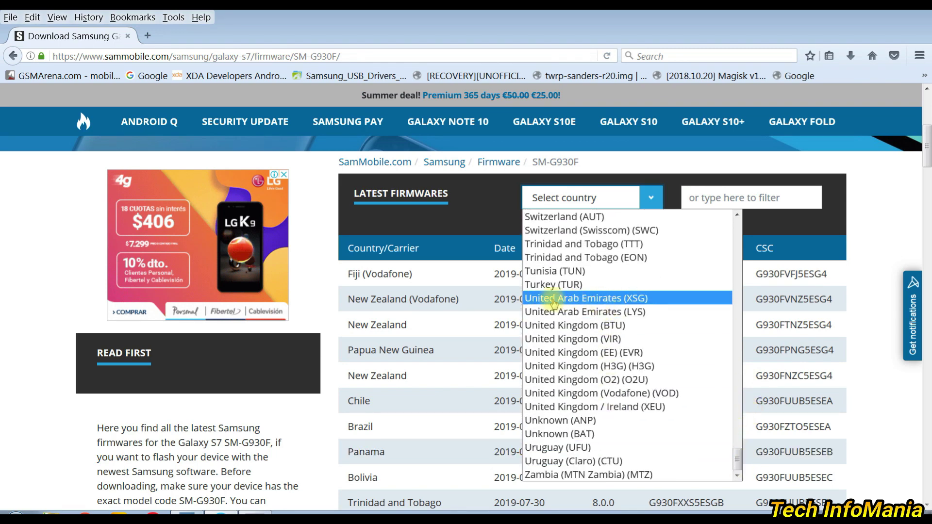
{"action": "left_click", "coordinate": [586, 298]}
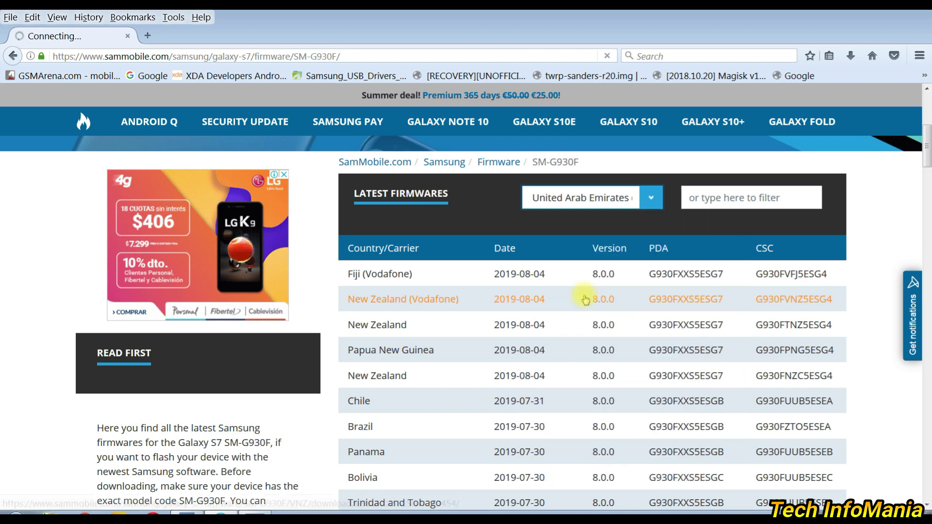
{"action": "scroll", "coordinate": [878, 286], "scroll_direction": "down", "scroll_amount": 5}
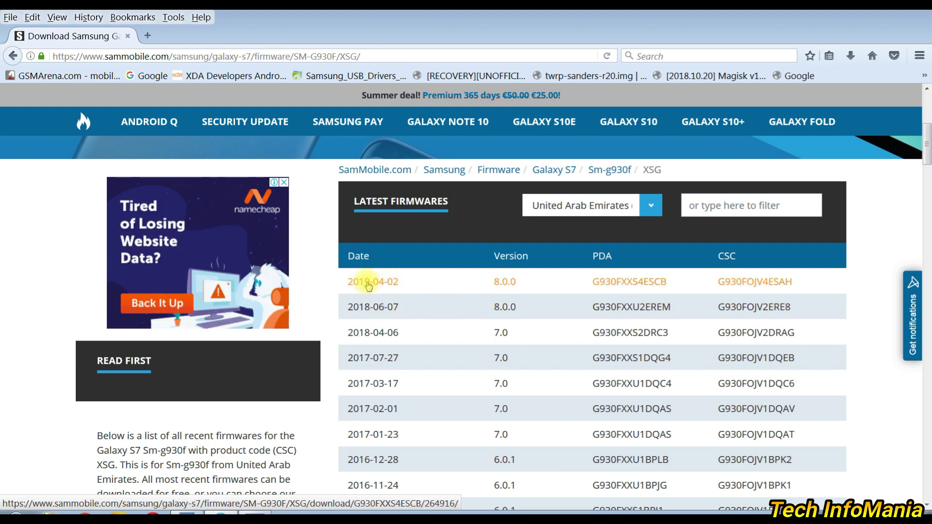
- Open the newest XSG firmware's page and save the Odin v3.13.3 zip
{"action": "left_click", "coordinate": [379, 284]}
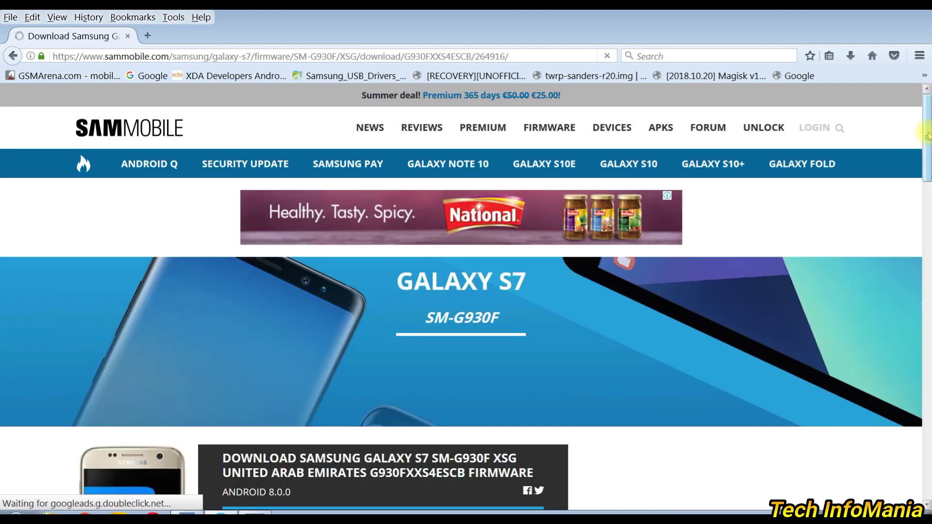
{"action": "left_click_drag", "start_coordinate": [927, 136], "coordinate": [926, 215]}
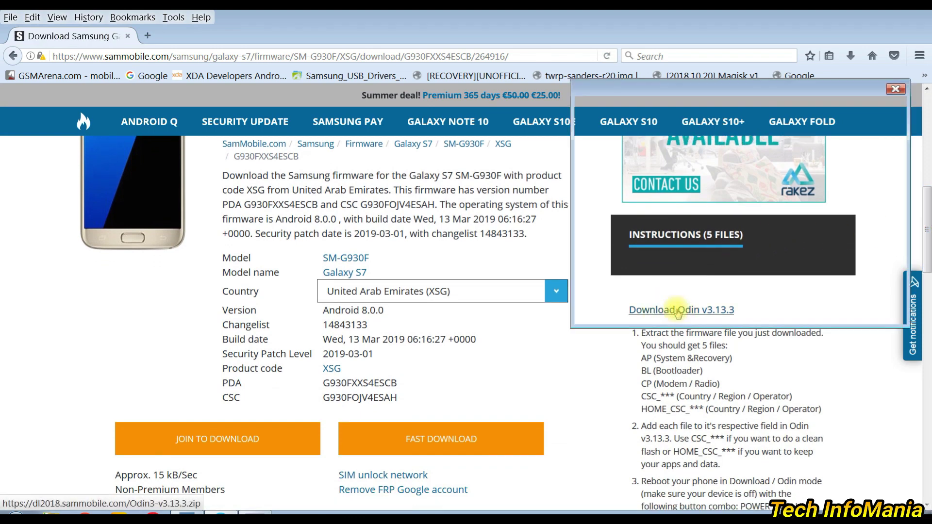
{"action": "left_click", "coordinate": [678, 311]}
{"action": "left_click", "coordinate": [801, 308]}
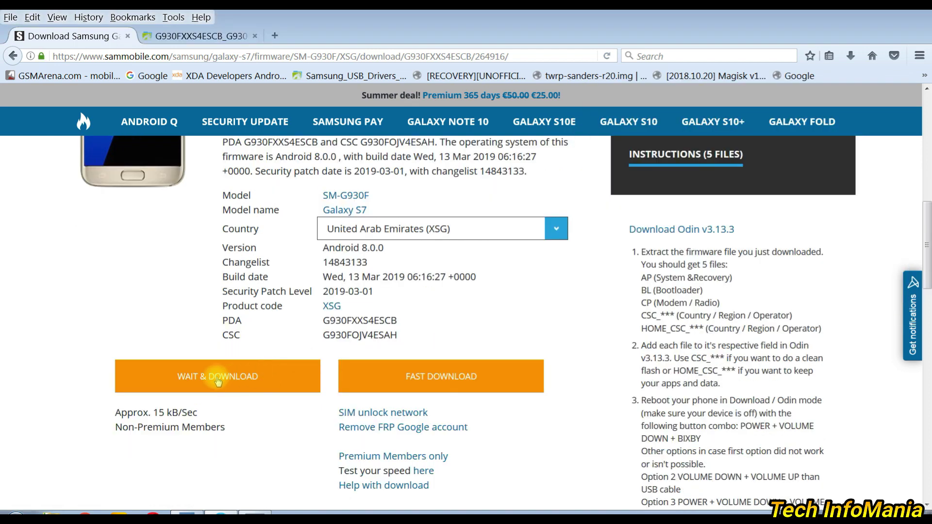
- Request the free firmware download and start it after the countdown
{"action": "left_click", "coordinate": [209, 377]}
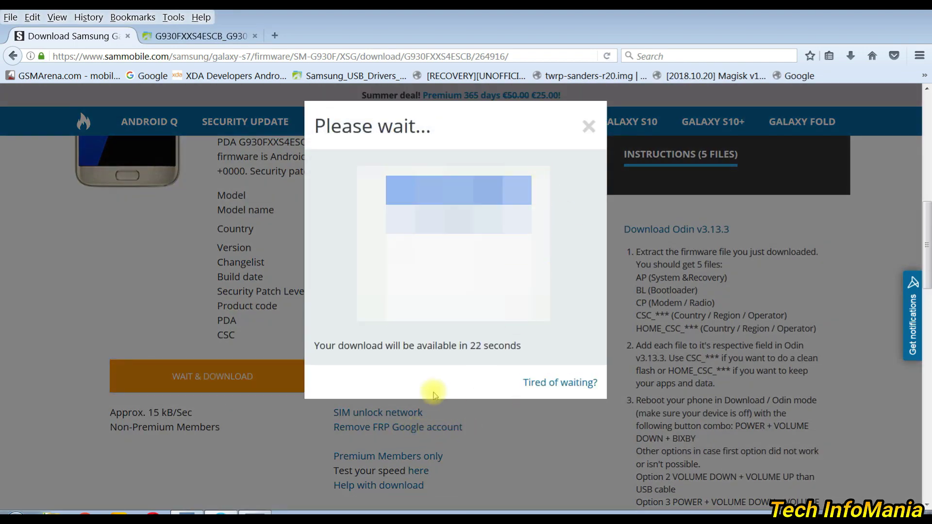
{"action": "left_click_drag", "start_coordinate": [324, 346], "coordinate": [540, 350]}
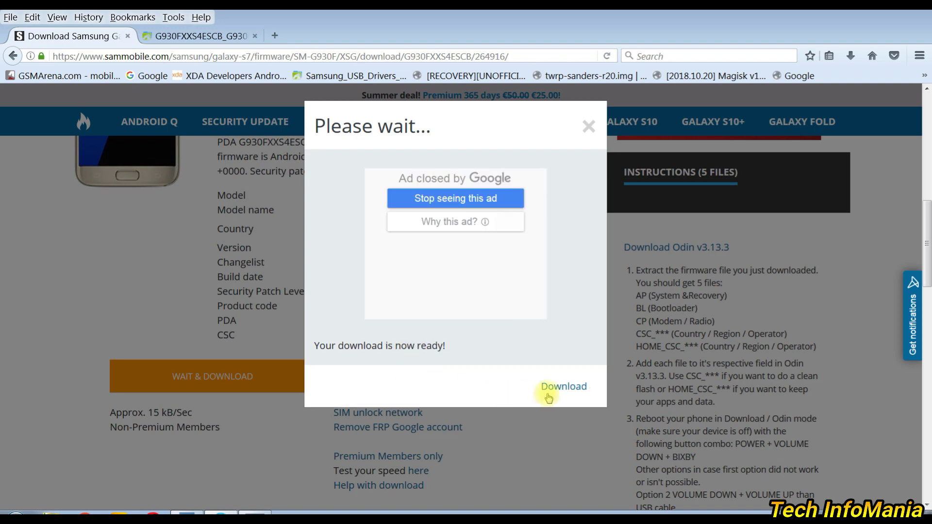
{"action": "left_click", "coordinate": [562, 387]}
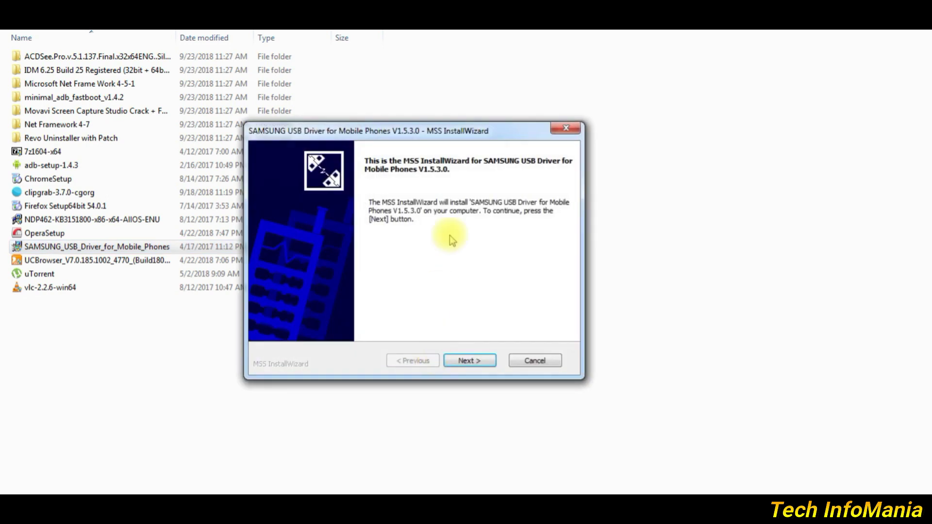
- Go through the Samsung USB Driver V1.5.3.0 wizard and install the driver
{"action": "left_click_drag", "start_coordinate": [456, 142], "coordinate": [239, 100]}
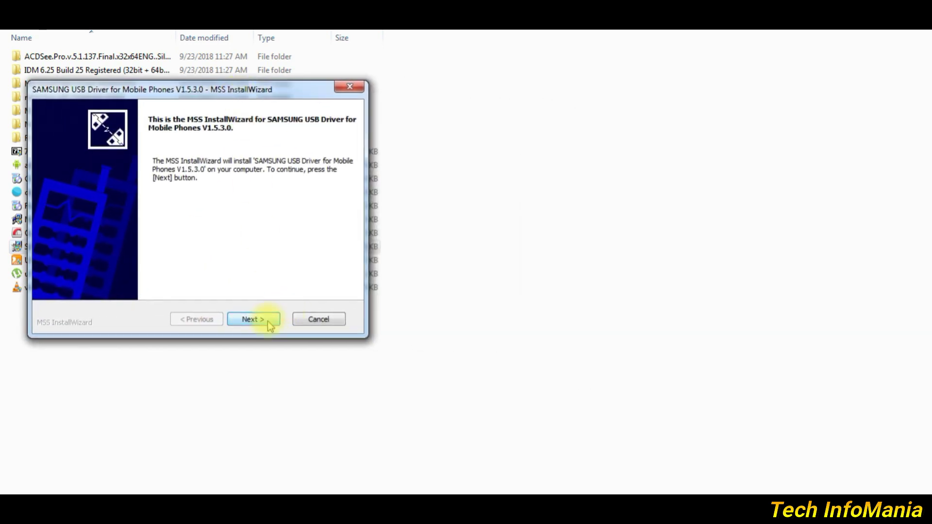
{"action": "left_click", "coordinate": [250, 321]}
{"action": "left_click", "coordinate": [249, 323]}
{"action": "left_click", "coordinate": [253, 321]}
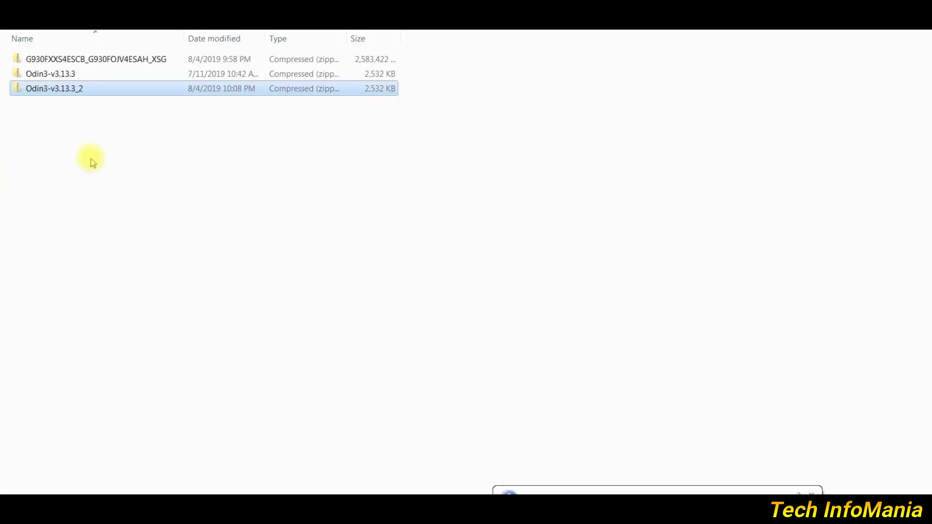
- Create a New folder in Compressed and open the firmware zip in 7-Zip
{"action": "right_click", "coordinate": [119, 157]}
{"action": "mouse_move", "coordinate": [243, 323]}
{"action": "left_click", "coordinate": [302, 322]}
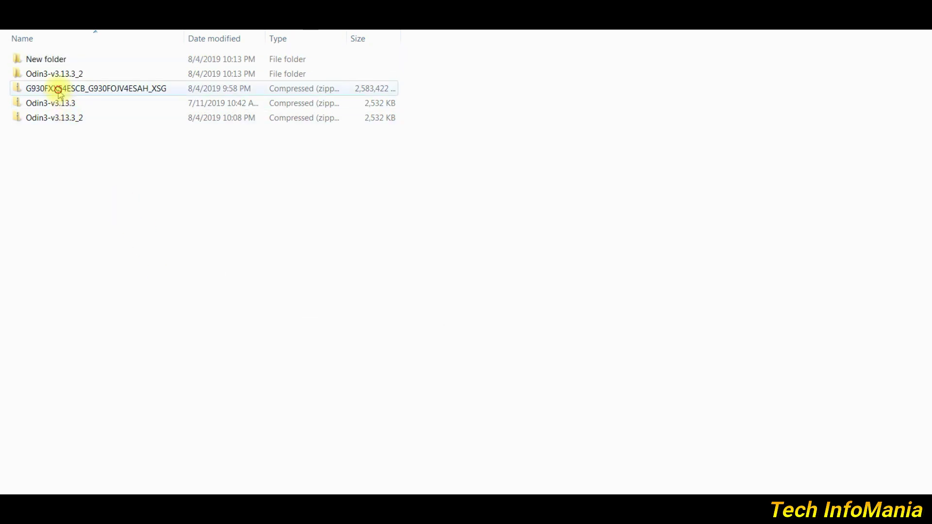
{"action": "left_click", "coordinate": [58, 90]}
{"action": "right_click", "coordinate": [58, 90]}
{"action": "mouse_move", "coordinate": [97, 154]}
{"action": "left_click", "coordinate": [298, 153]}
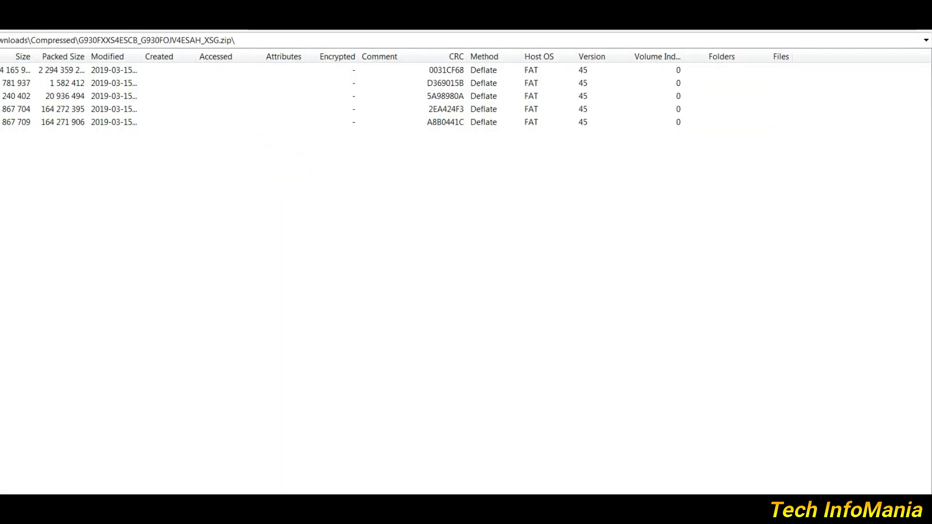
- Extract the firmware files into New folder, then close 7-Zip
{"action": "left_click", "coordinate": [134, 129]}
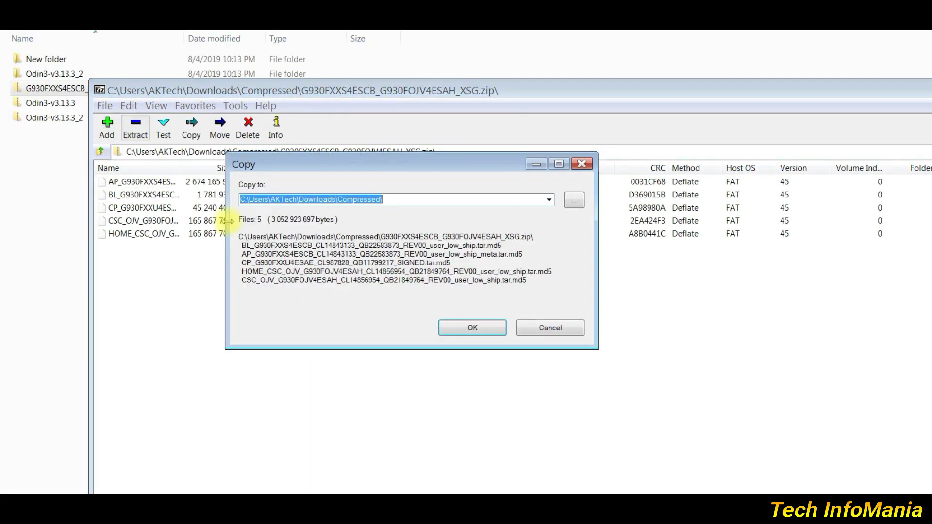
{"action": "left_click", "coordinate": [572, 202]}
{"action": "scroll", "coordinate": [416, 271], "scroll_direction": "down", "scroll_amount": 1}
{"action": "left_click", "coordinate": [336, 252]}
{"action": "left_click", "coordinate": [383, 315]}
{"action": "left_click", "coordinate": [428, 339]}
{"action": "left_click", "coordinate": [463, 333]}
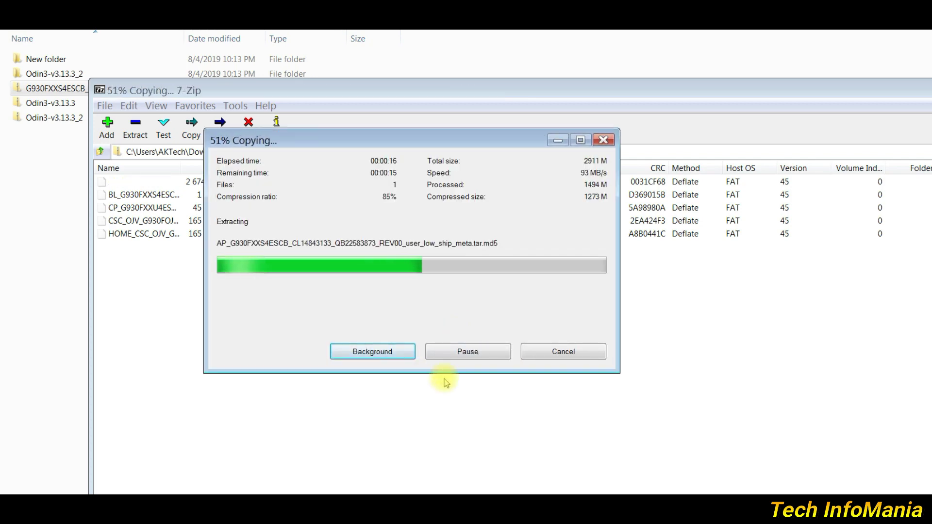
{"action": "left_click", "coordinate": [888, 91]}
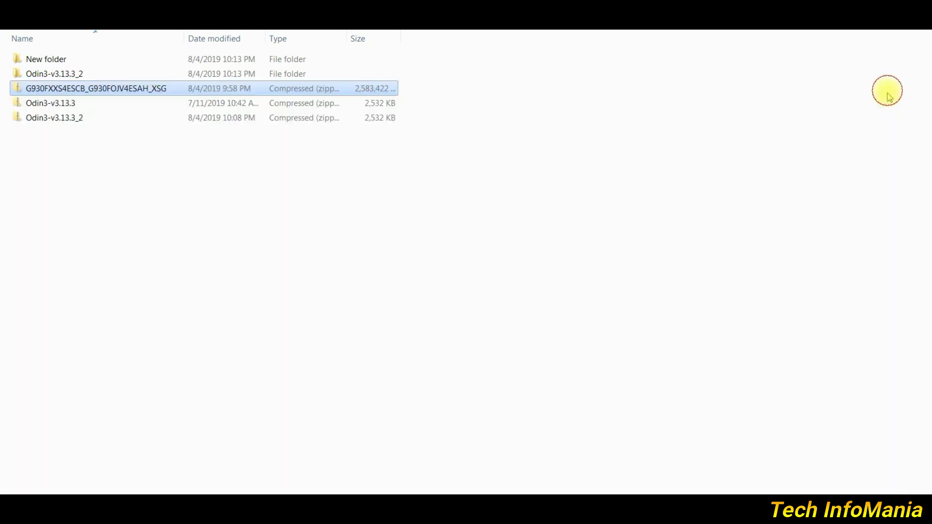
{"action": "left_click", "coordinate": [46, 59]}
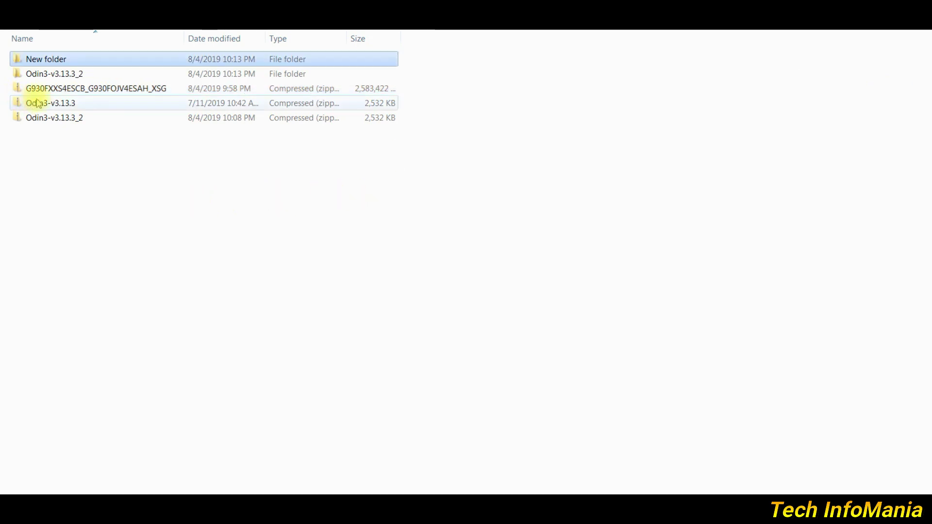
- Launch Odin3 v3.13.3 from the Odin3-v3.13.3_2 folder and dismiss its warning
{"action": "double_click", "coordinate": [51, 75]}
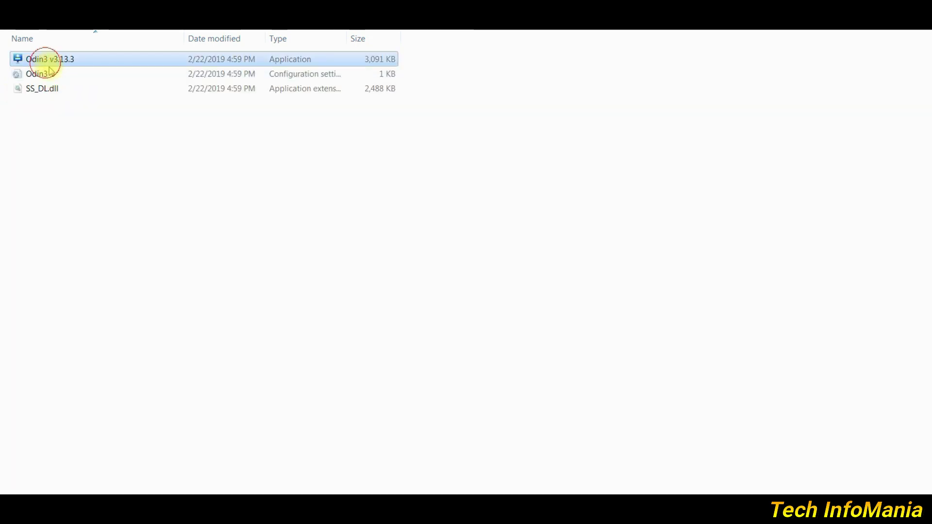
{"action": "double_click", "coordinate": [47, 60]}
{"action": "left_click", "coordinate": [575, 426]}
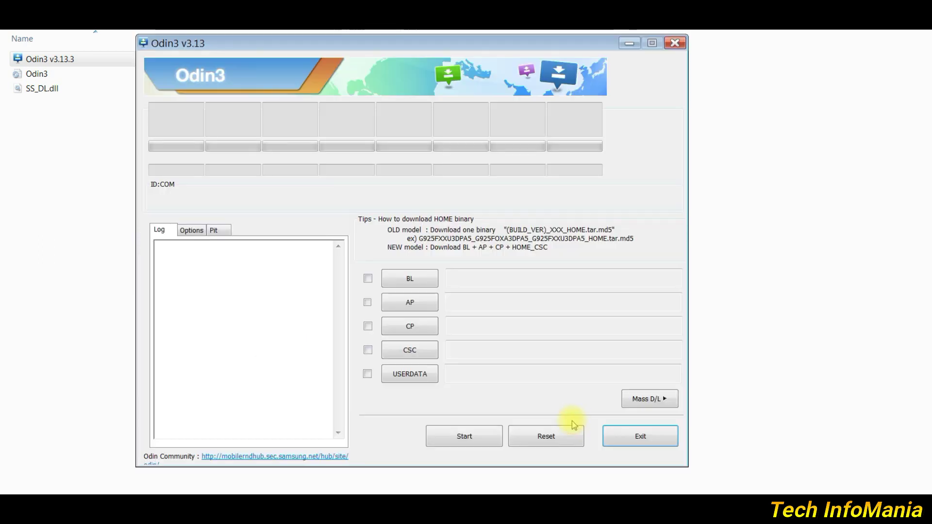
- Load the BL firmware file from Downloads > Compressed > New folder into the BL slot
{"action": "left_click", "coordinate": [402, 286]}
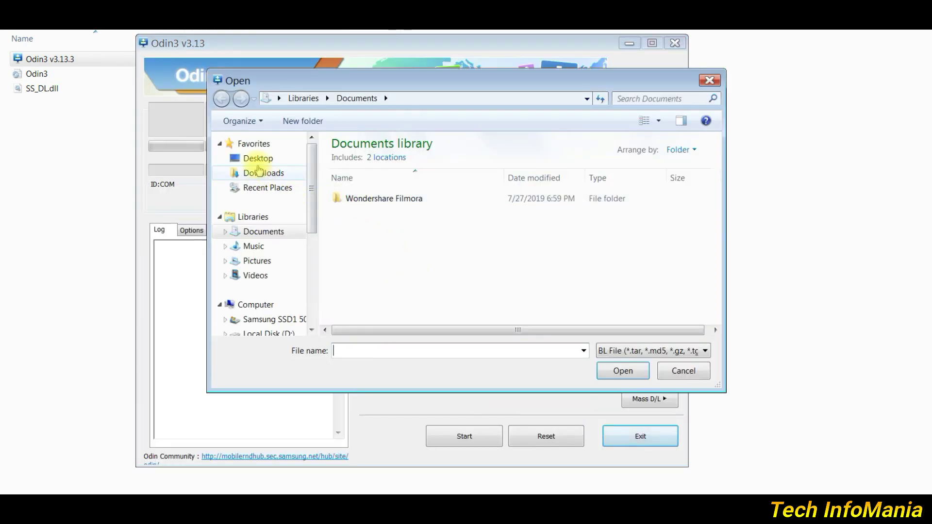
{"action": "left_click", "coordinate": [261, 175]}
{"action": "double_click", "coordinate": [363, 196]}
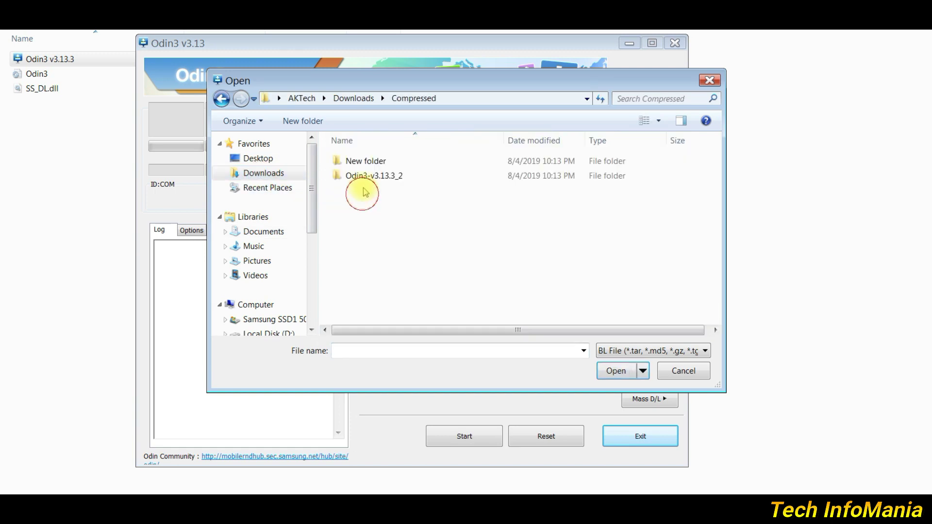
{"action": "double_click", "coordinate": [357, 159]}
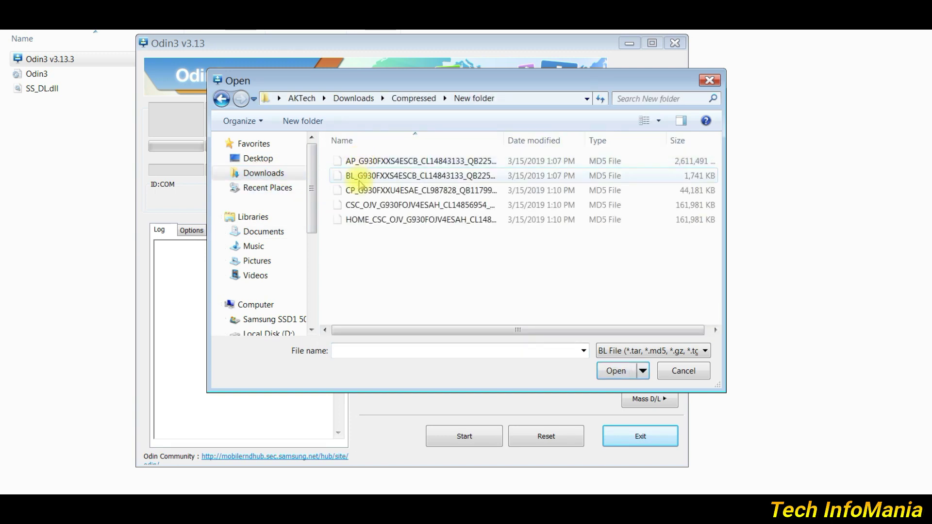
{"action": "left_click", "coordinate": [358, 178]}
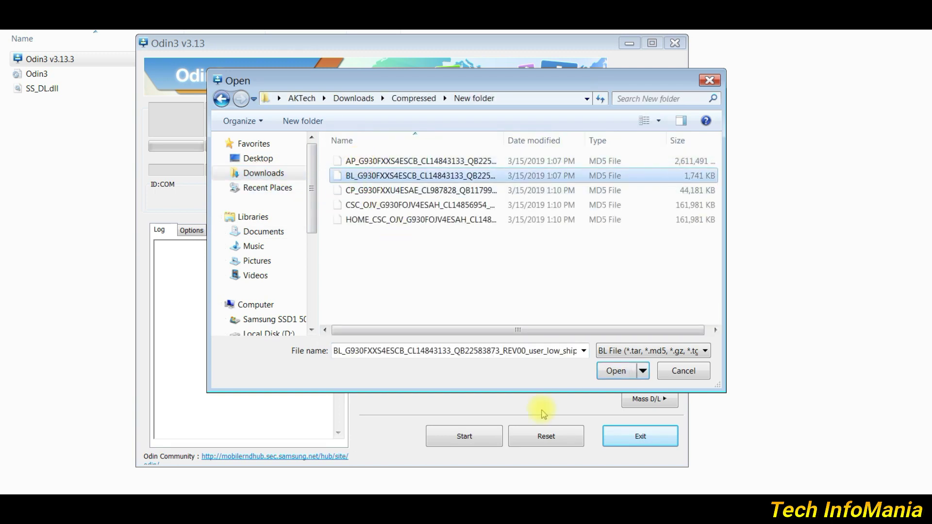
{"action": "left_click", "coordinate": [615, 371]}
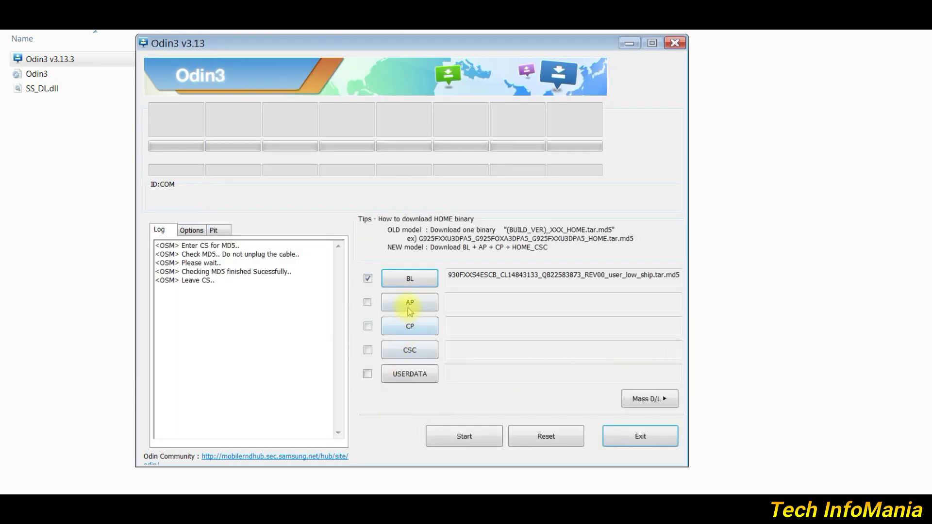
- Load the AP, CP and CSC files into their Odin slots, skipping HOME_CSC
{"action": "left_click", "coordinate": [410, 304]}
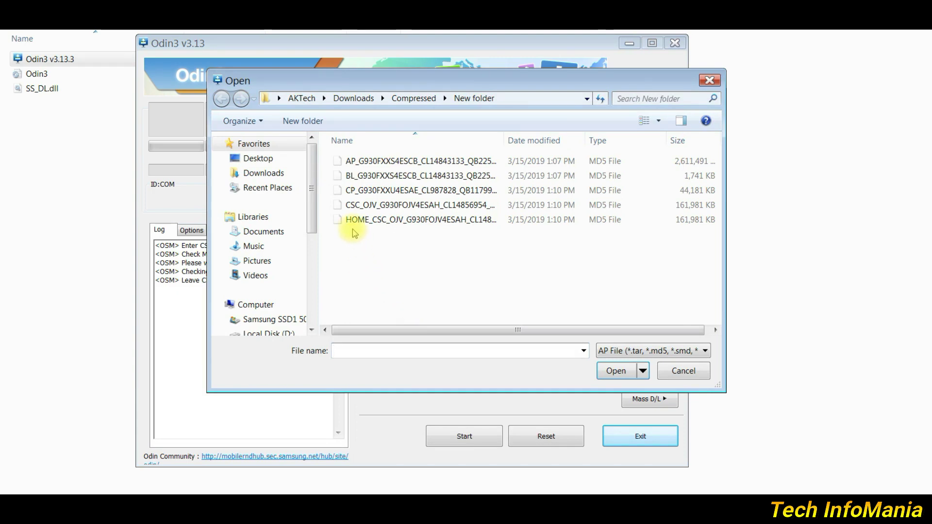
{"action": "double_click", "coordinate": [356, 161]}
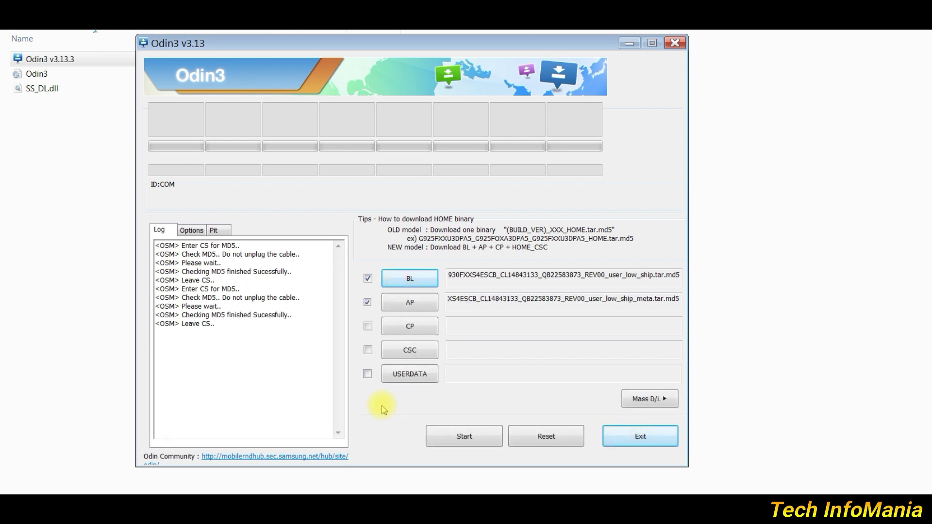
{"action": "left_click", "coordinate": [409, 325]}
{"action": "left_click", "coordinate": [364, 244]}
{"action": "left_click", "coordinate": [630, 422]}
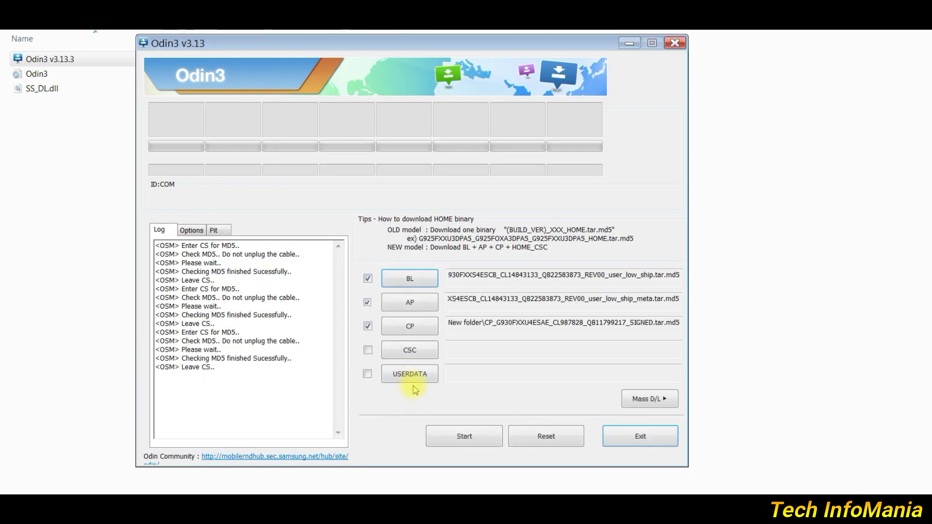
{"action": "left_click", "coordinate": [409, 350]}
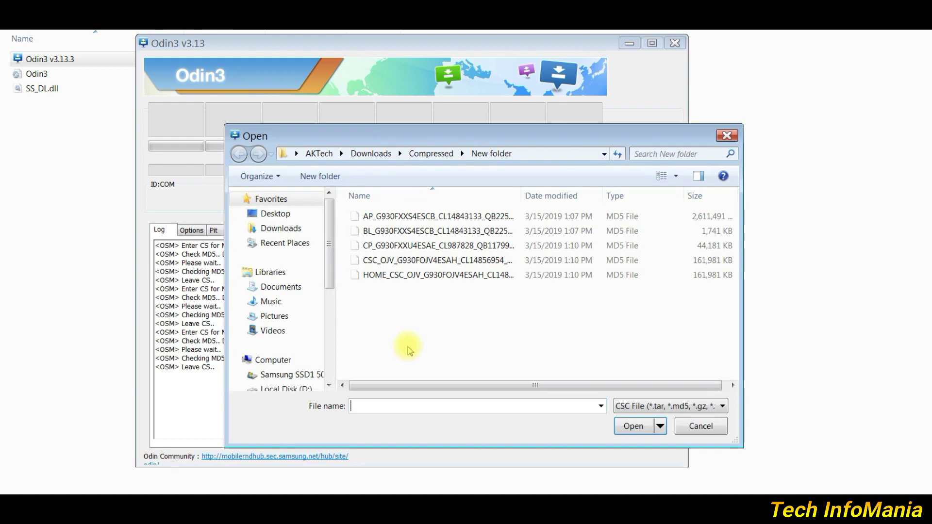
{"action": "left_click", "coordinate": [388, 260]}
{"action": "left_click", "coordinate": [633, 425]}
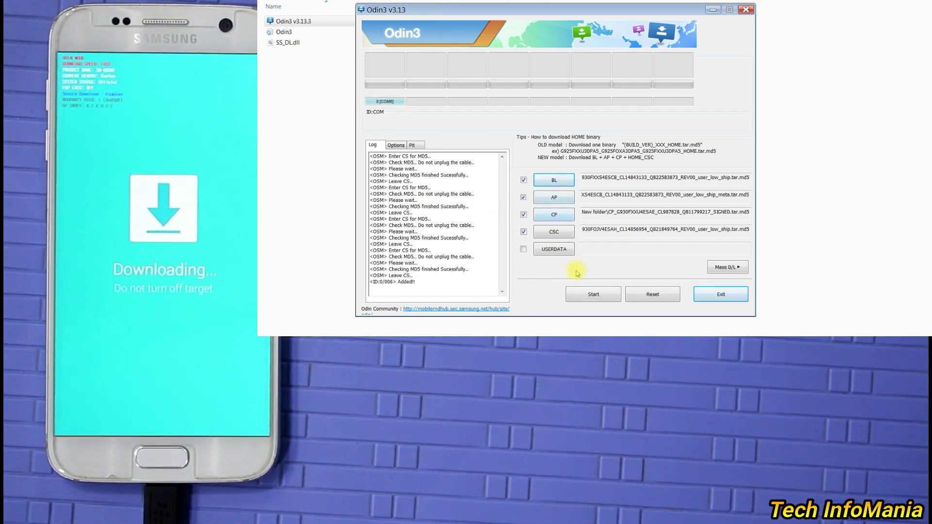
- Flash the BL, AP, CP and CSC files to the Galaxy S7 until PASS, then reset Odin
{"action": "left_click", "coordinate": [587, 299]}
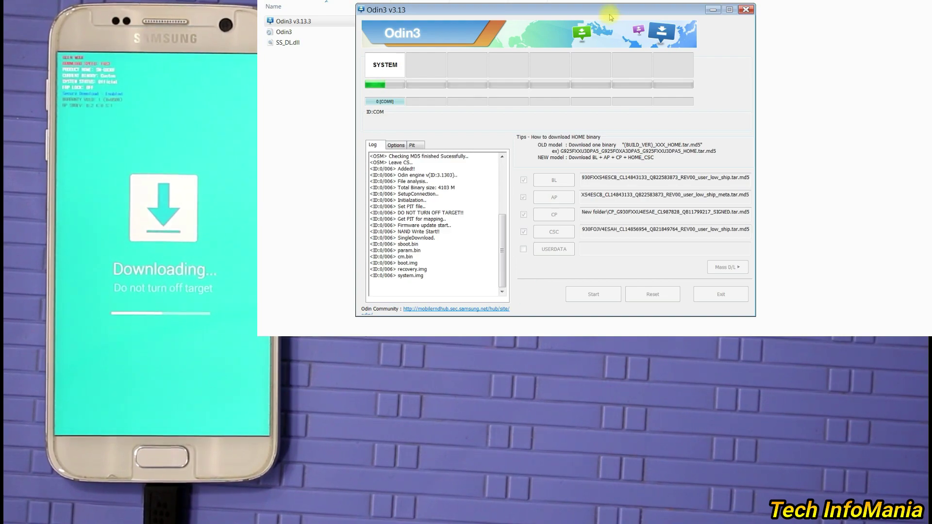
{"action": "left_click_drag", "start_coordinate": [621, 17], "coordinate": [795, 15]}
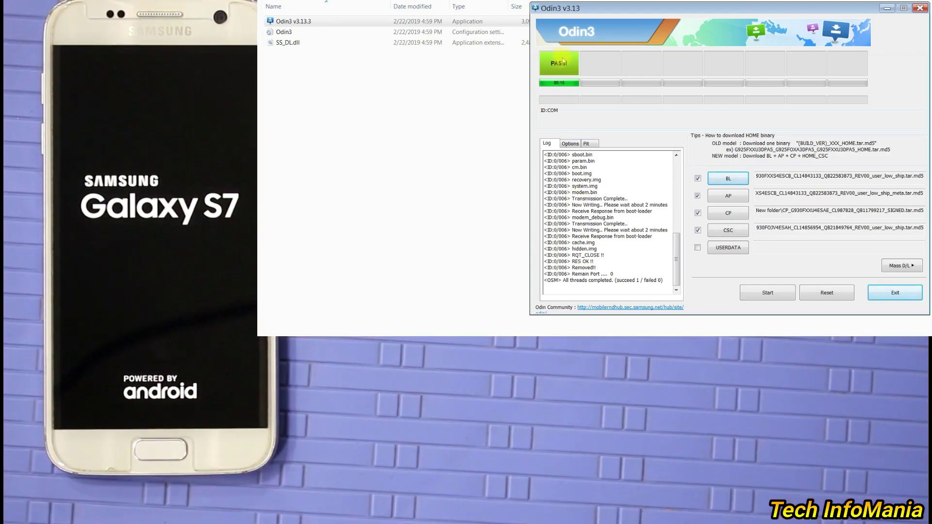
{"action": "left_click", "coordinate": [820, 295]}
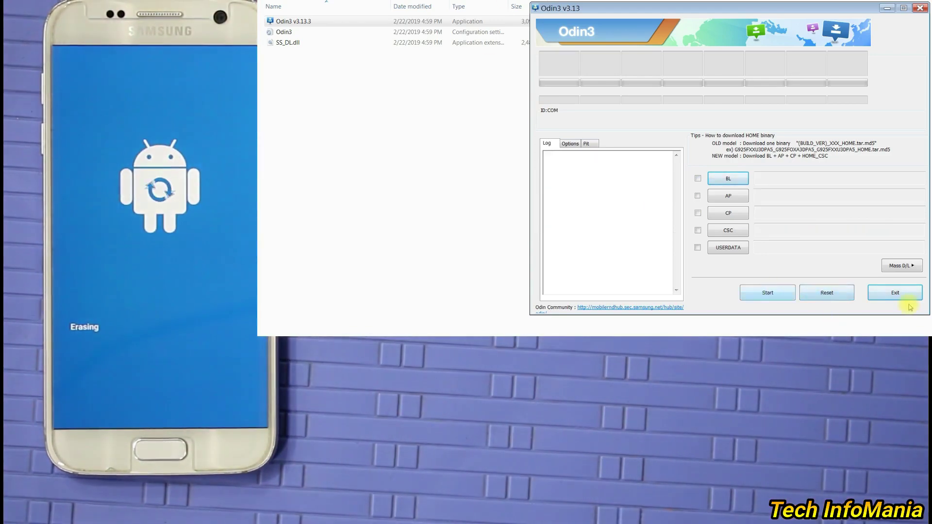
- Exit Odin3, leaving the Galaxy S7 to finish erasing and boot the stock ROM
{"action": "left_click", "coordinate": [894, 293]}
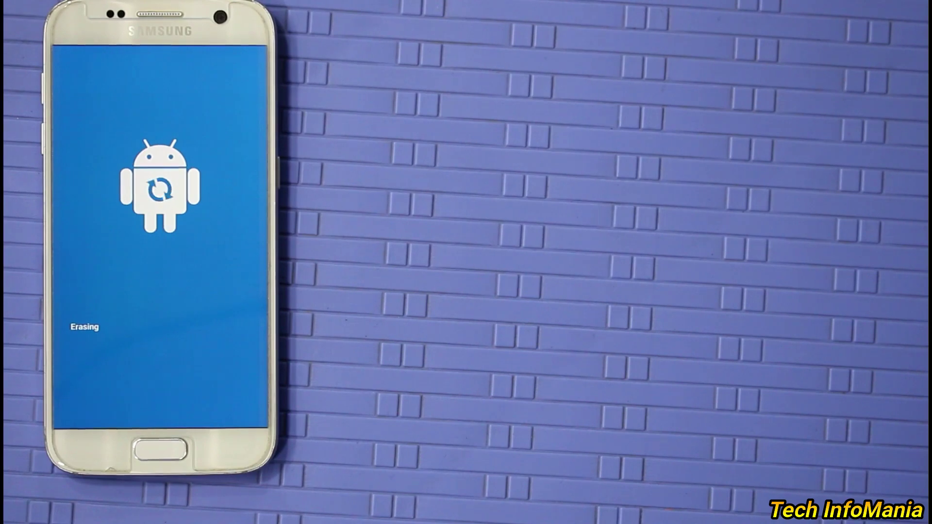